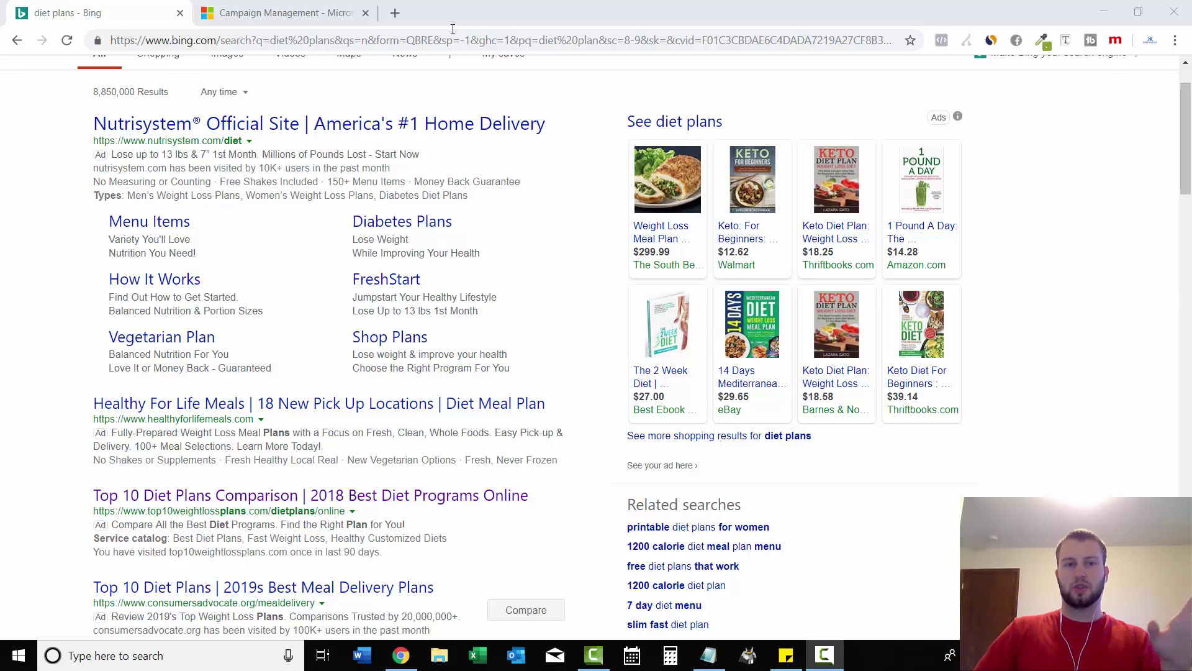
- Move between the diet plans search results and the Campaign Management page, scrolling through both
click(298, 13)
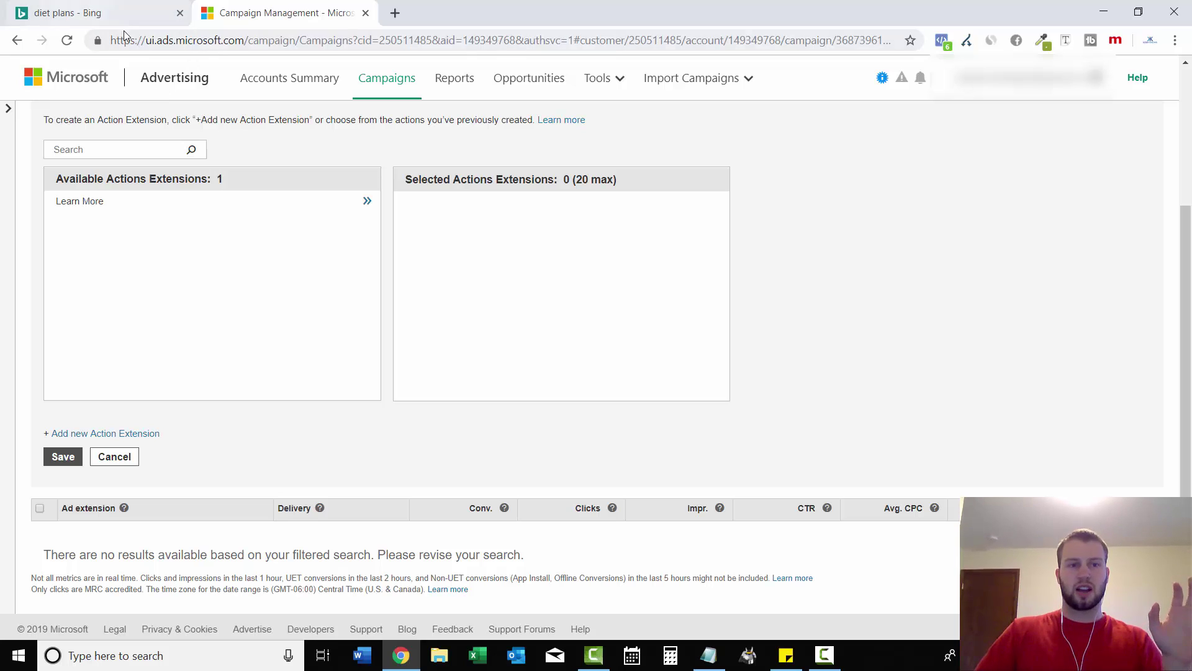
click(134, 5)
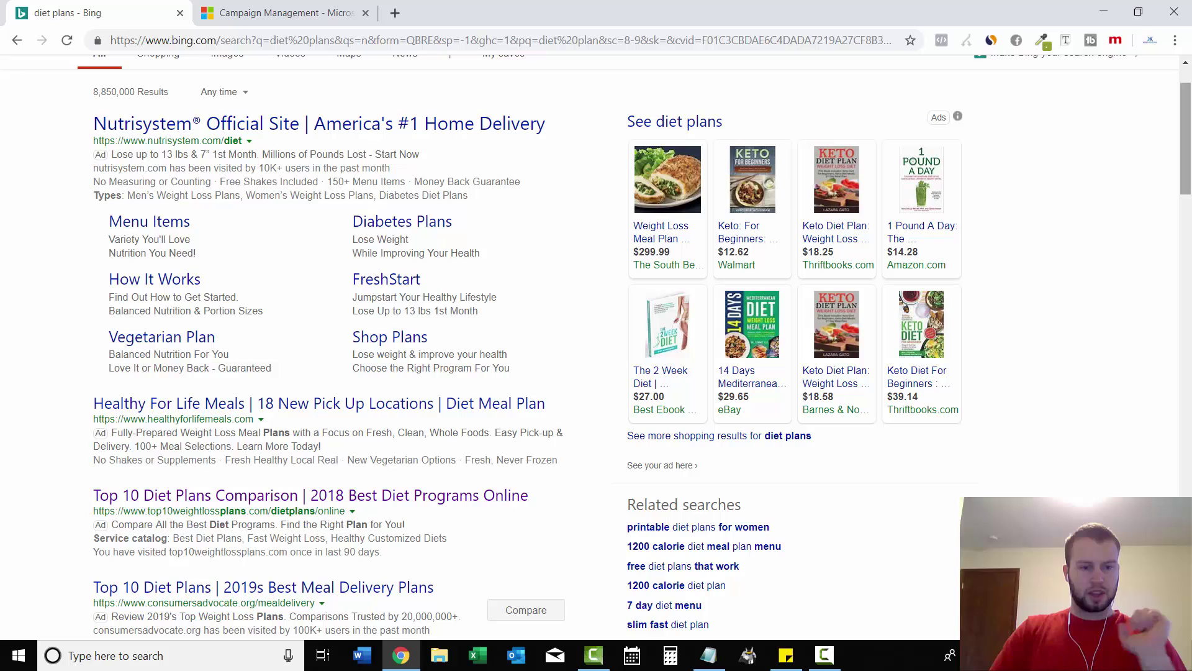
scroll(1190, 168, up, 2)
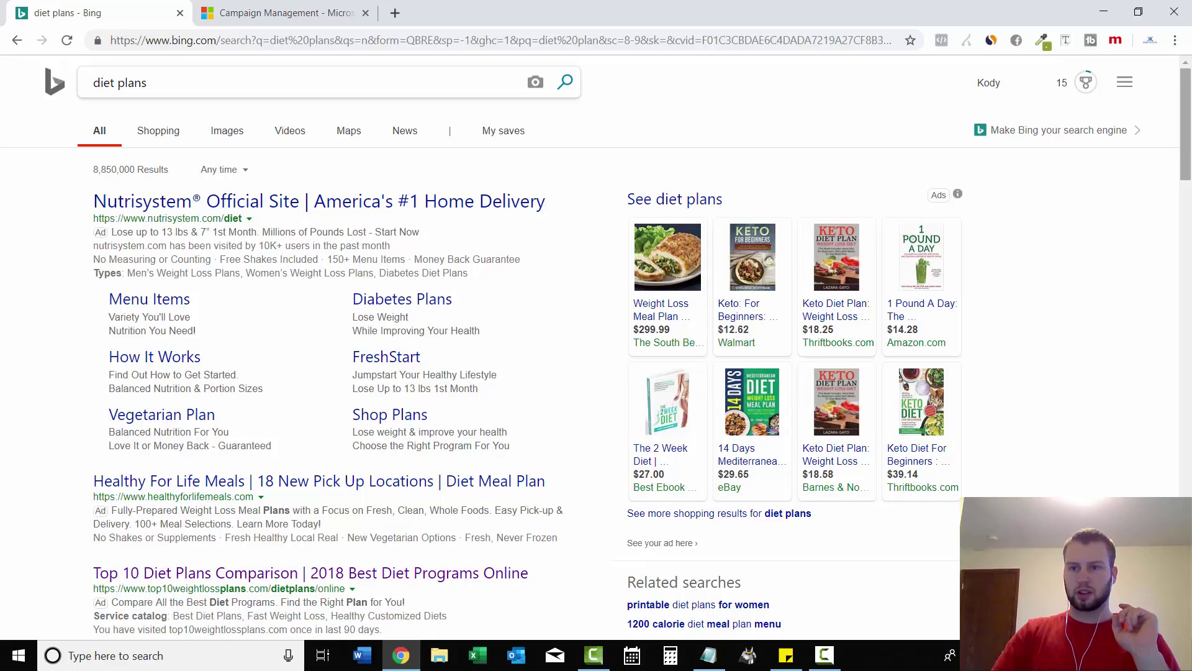
drag(1190, 141, 1190, 193)
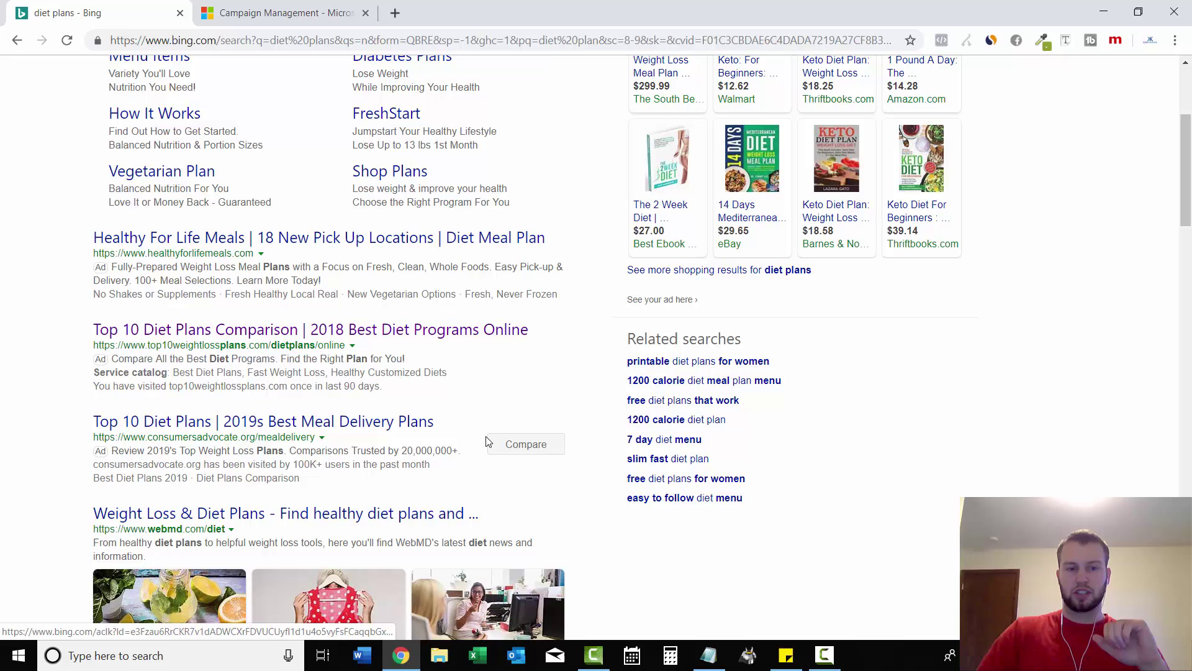
scroll(3, 371, up, 4)
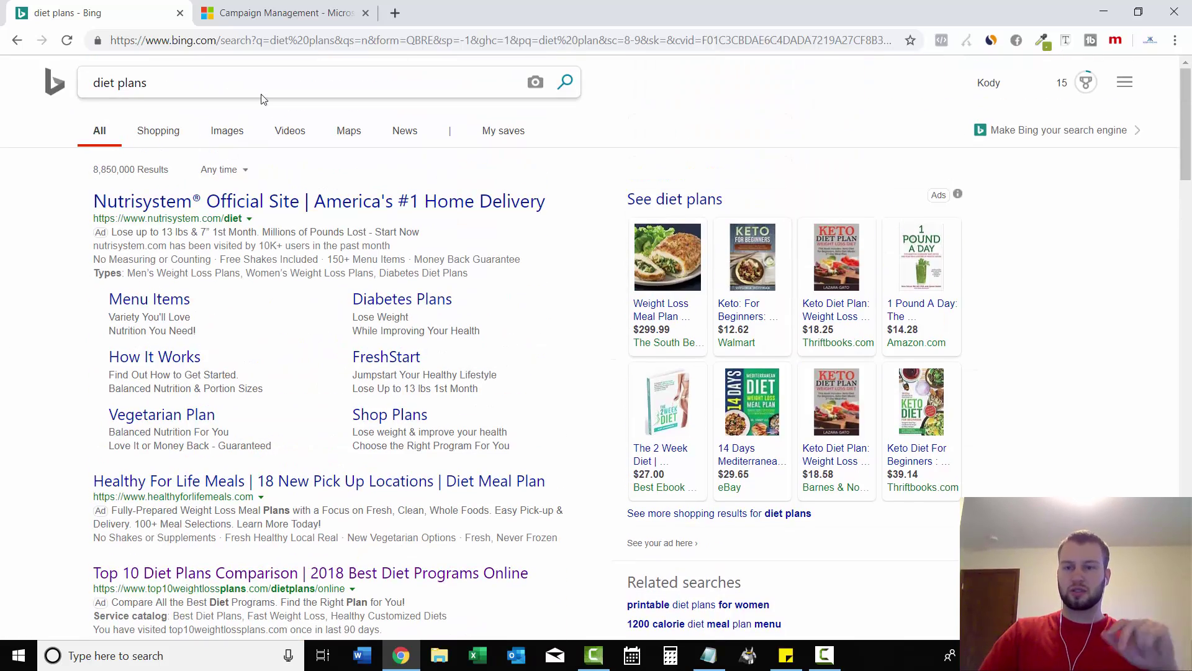
scroll(1189, 98, down, 4)
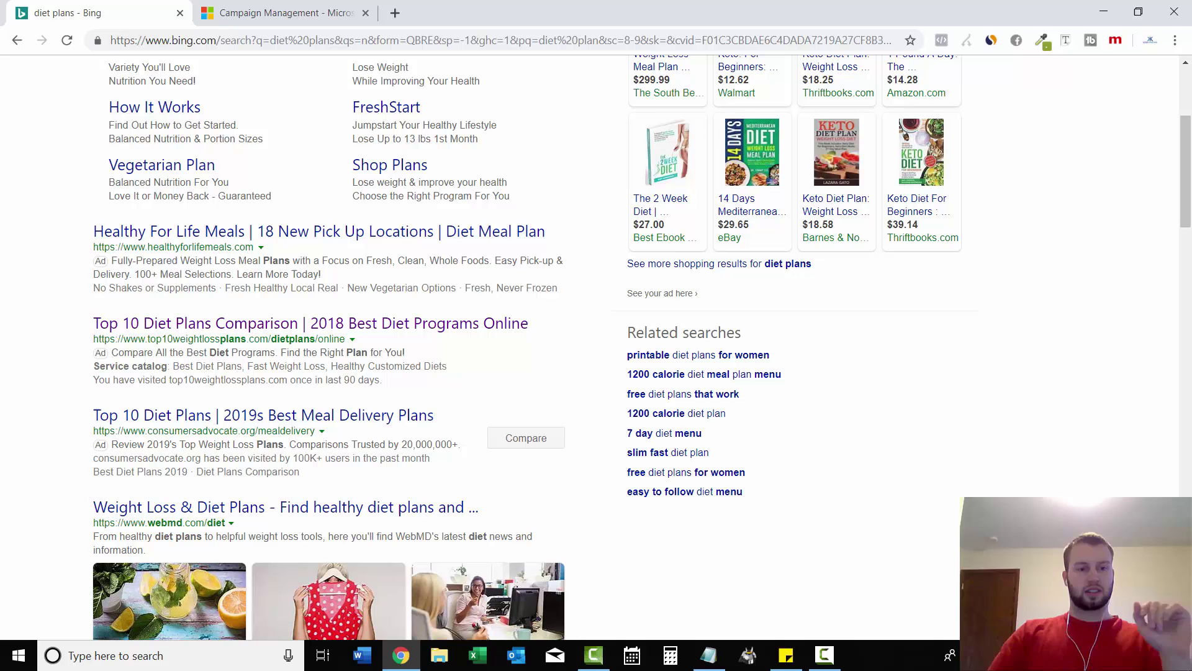
scroll(695, 442, down, 1)
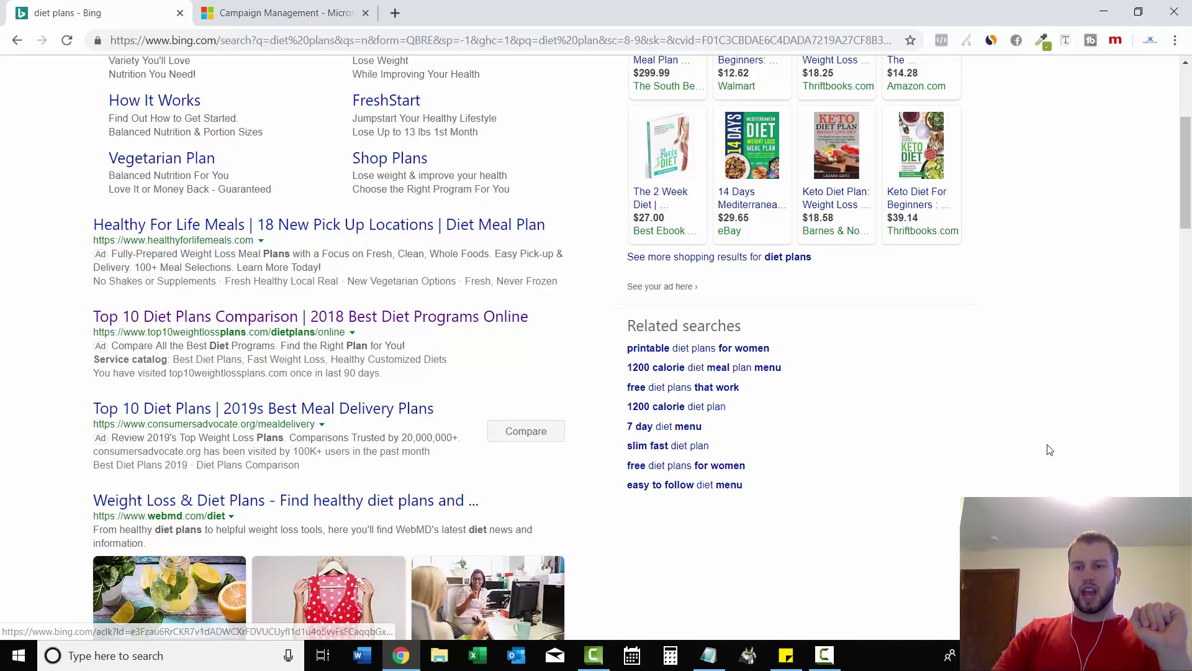
scroll(1191, 272, up, 5)
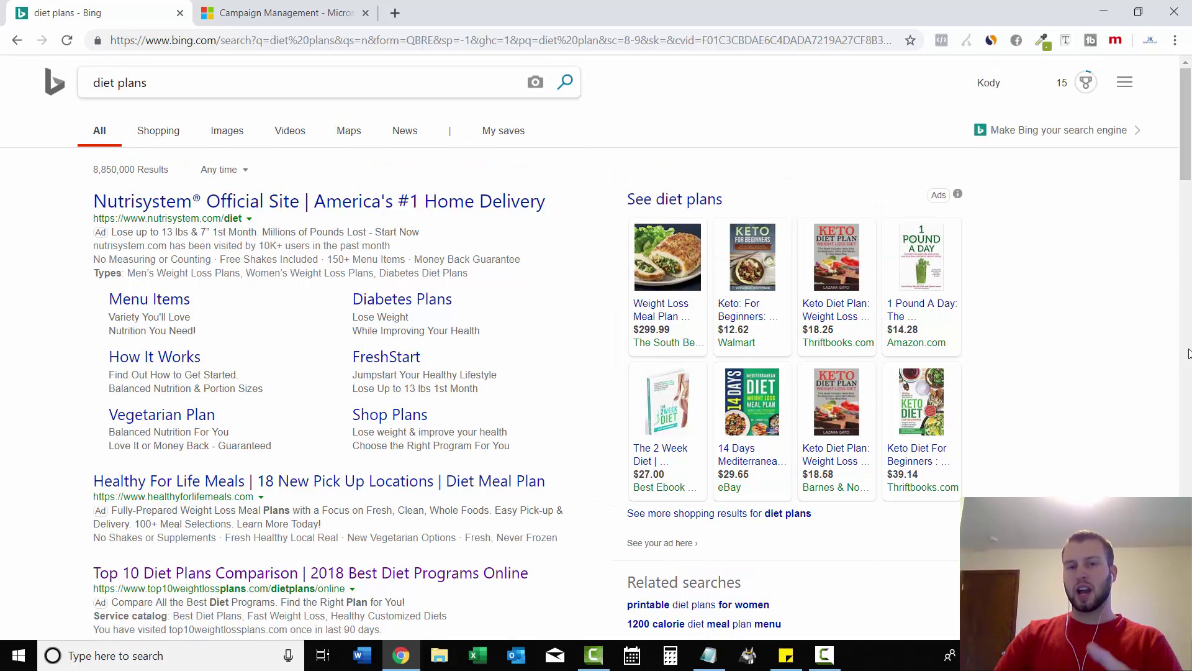
- Keep the Campaign Management view on Action Extensions and start a new action extension
click(292, 14)
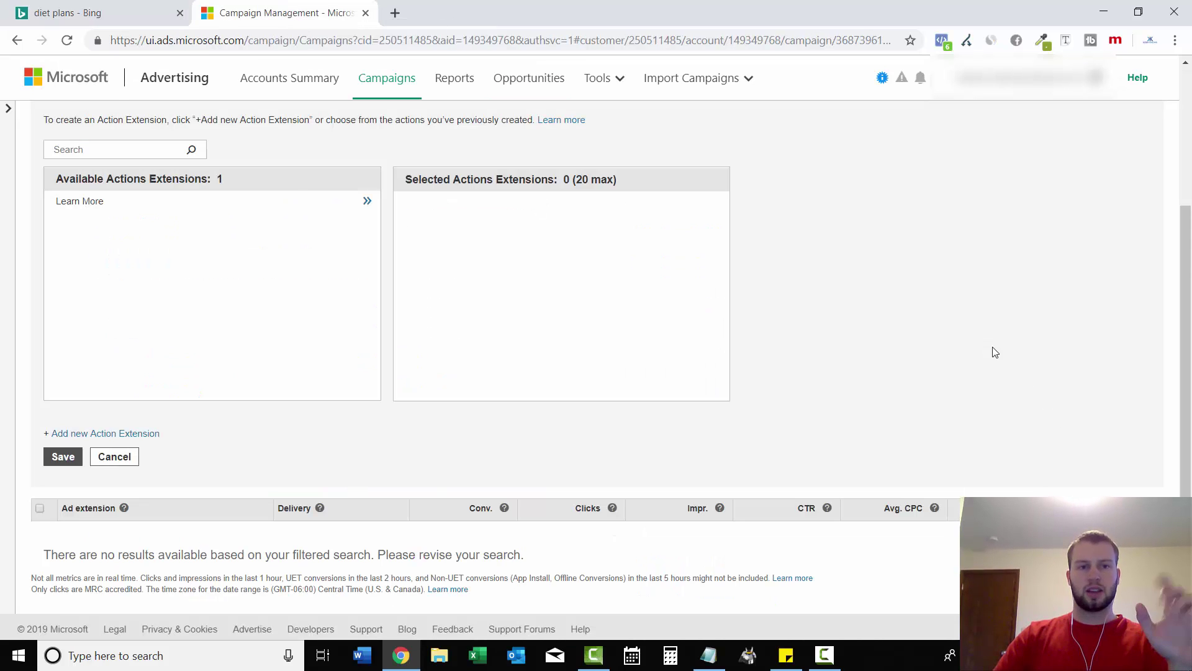
scroll(1075, 290, up, 3)
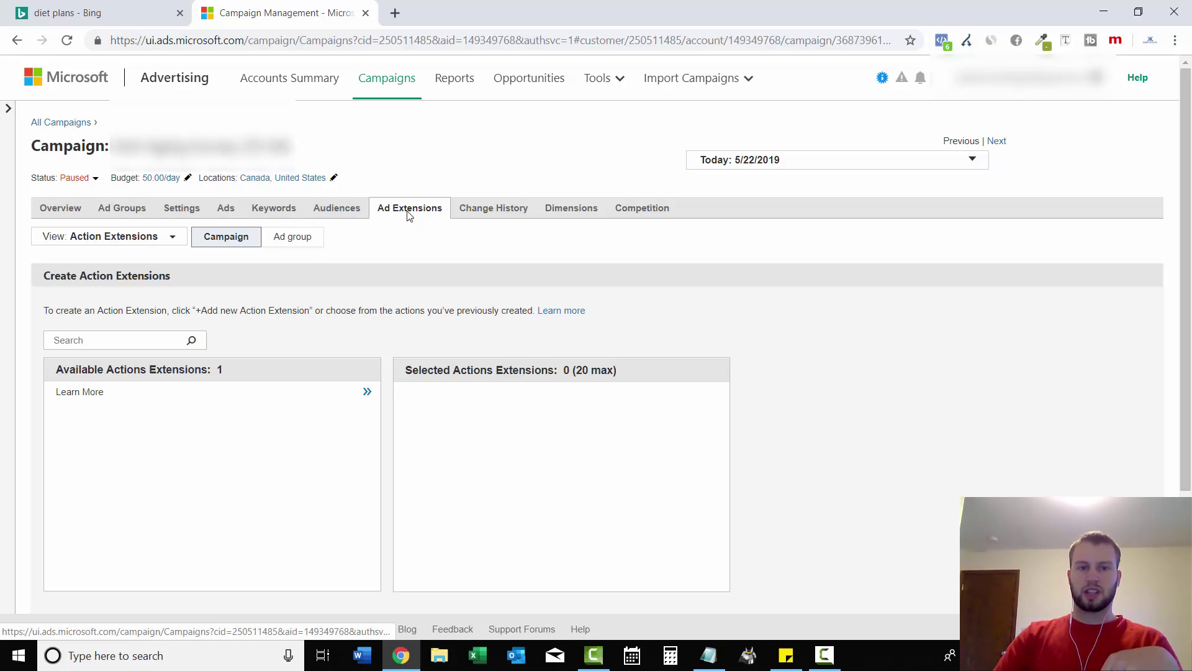
click(172, 239)
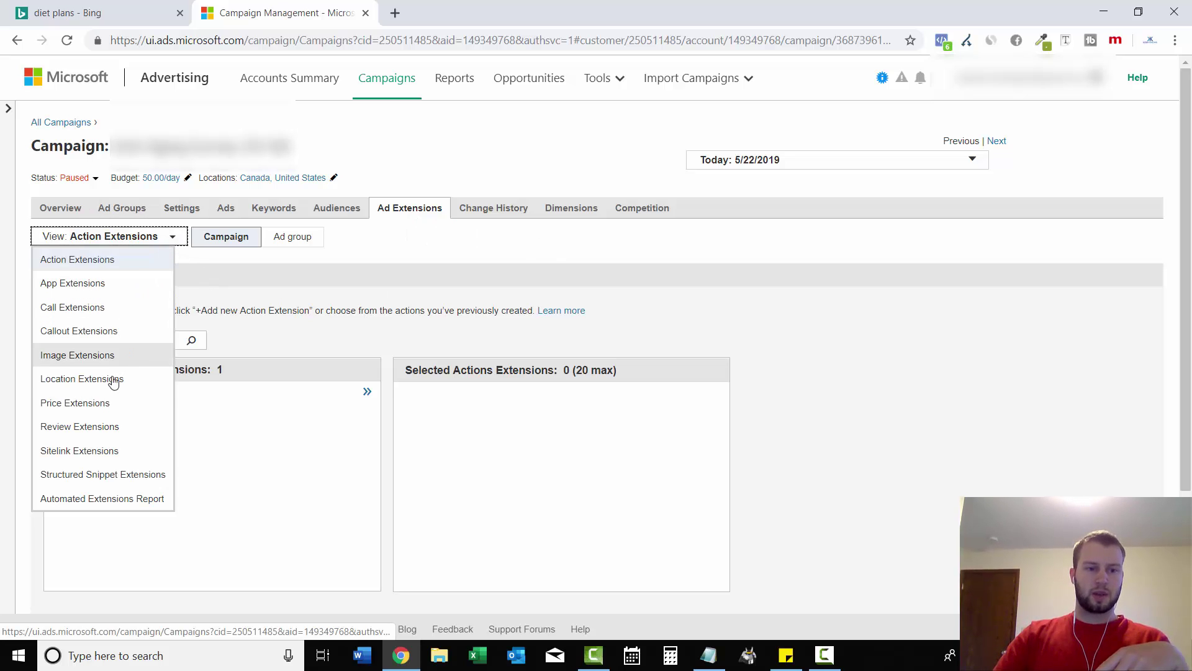
click(79, 265)
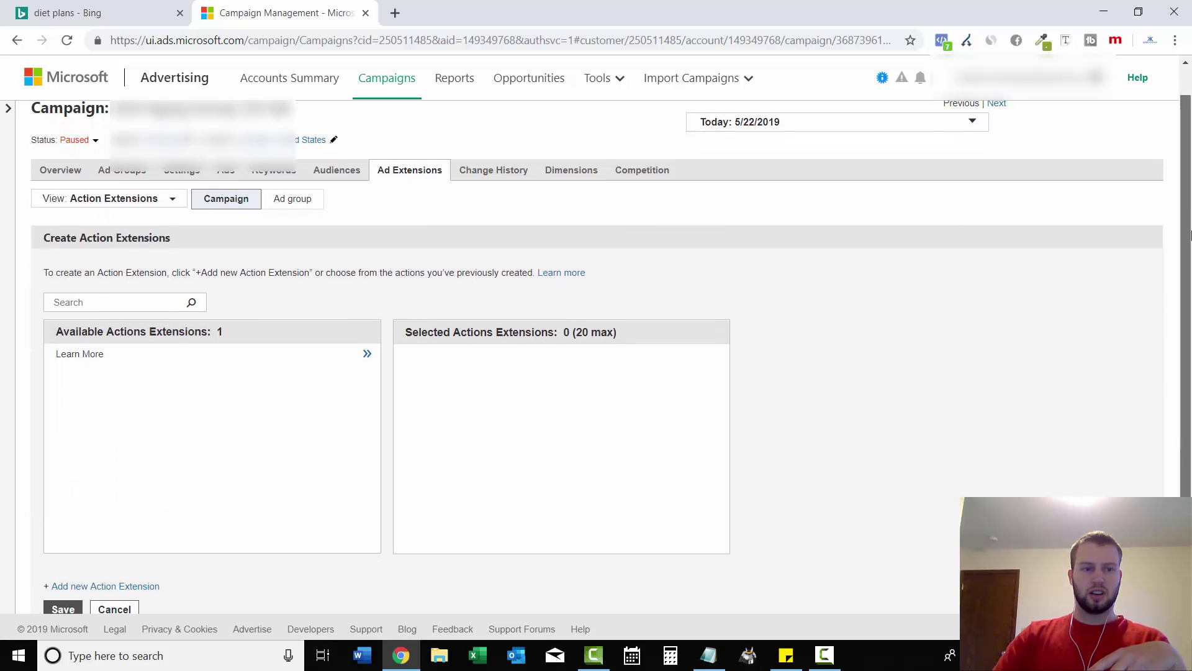
scroll(103, 525, down, 2)
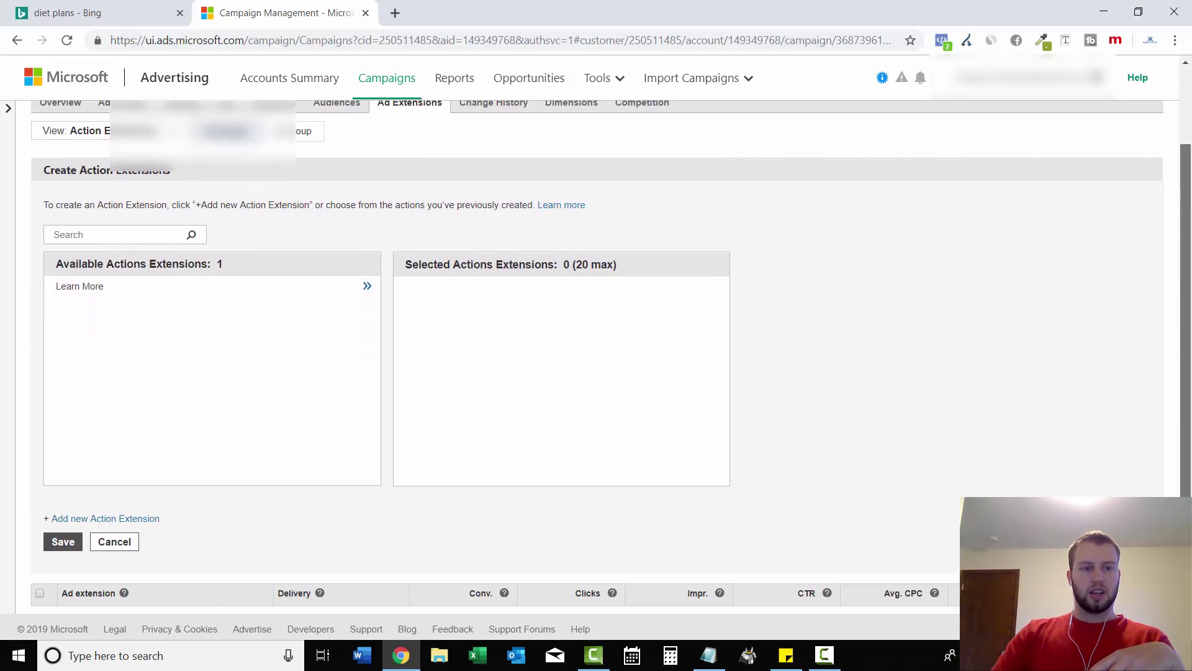
click(103, 521)
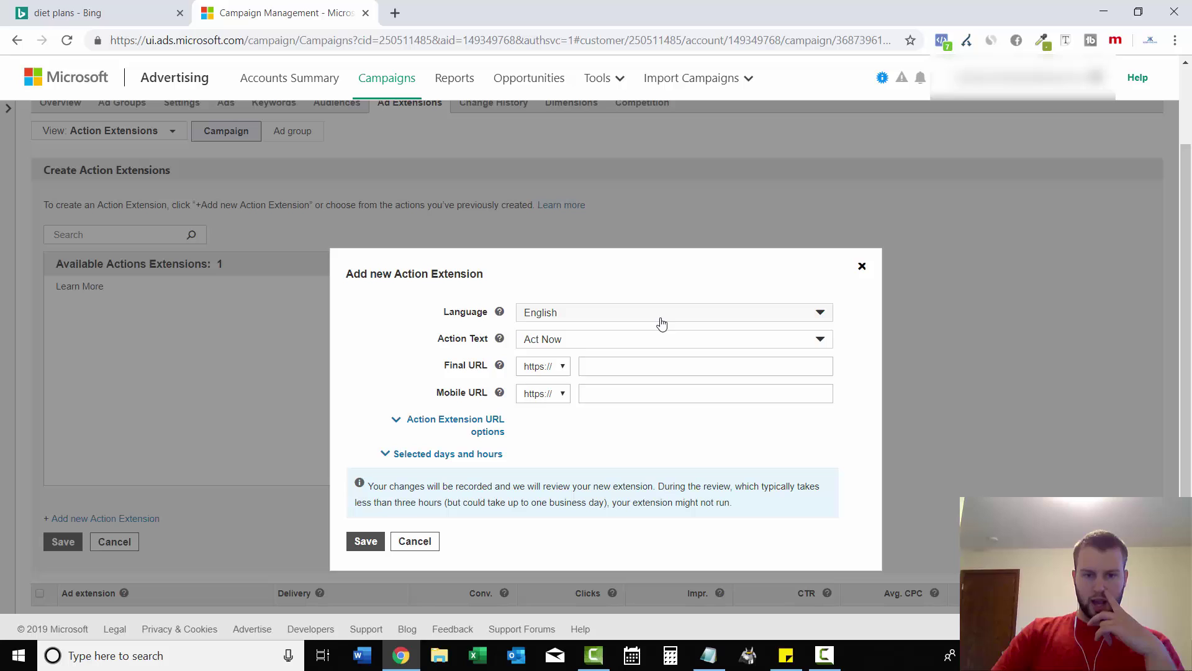
- Change the action extension's action text from Act Now to Visit Site
click(584, 339)
click(93, 12)
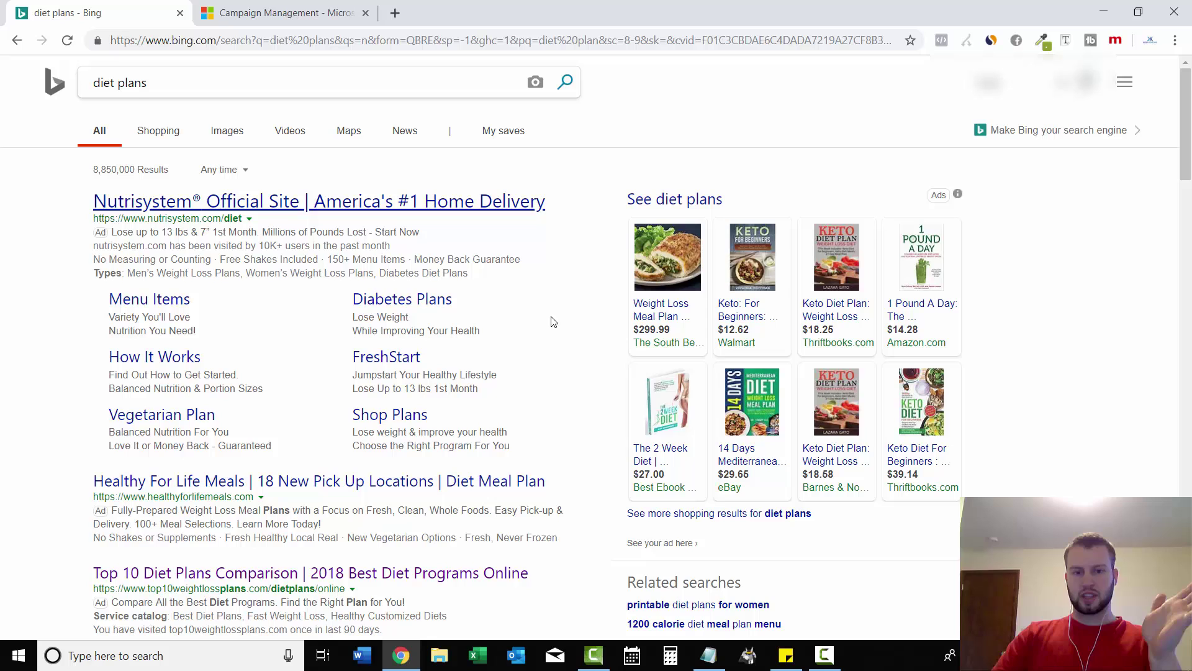
scroll(556, 280, down, 3)
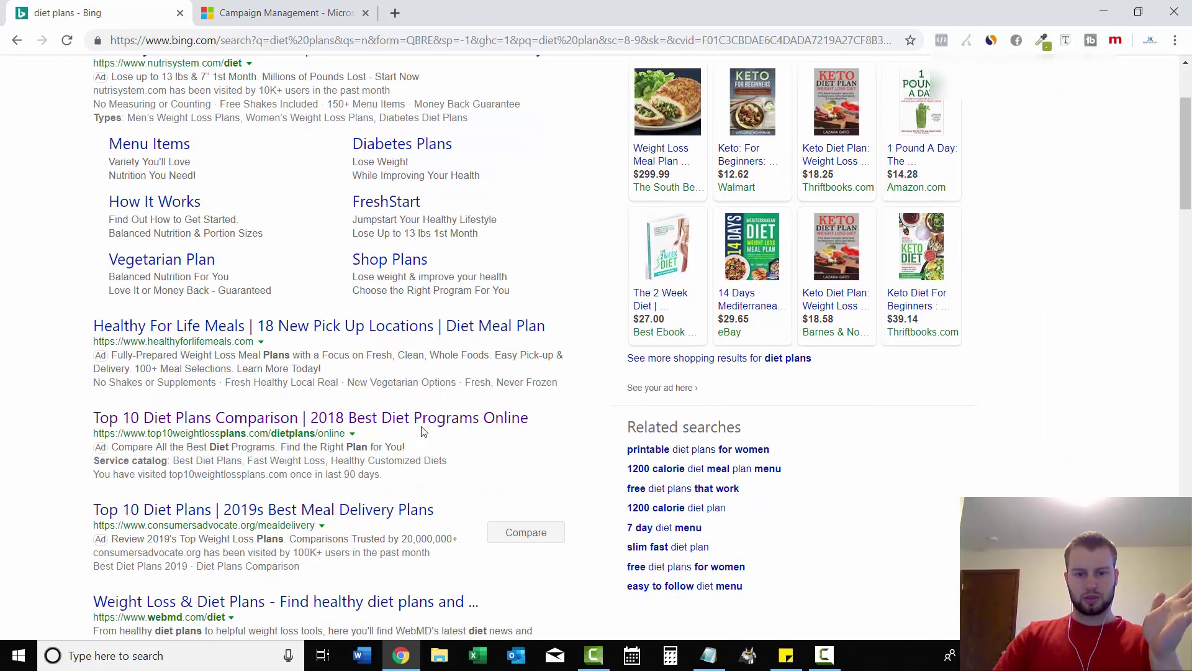
click(365, 5)
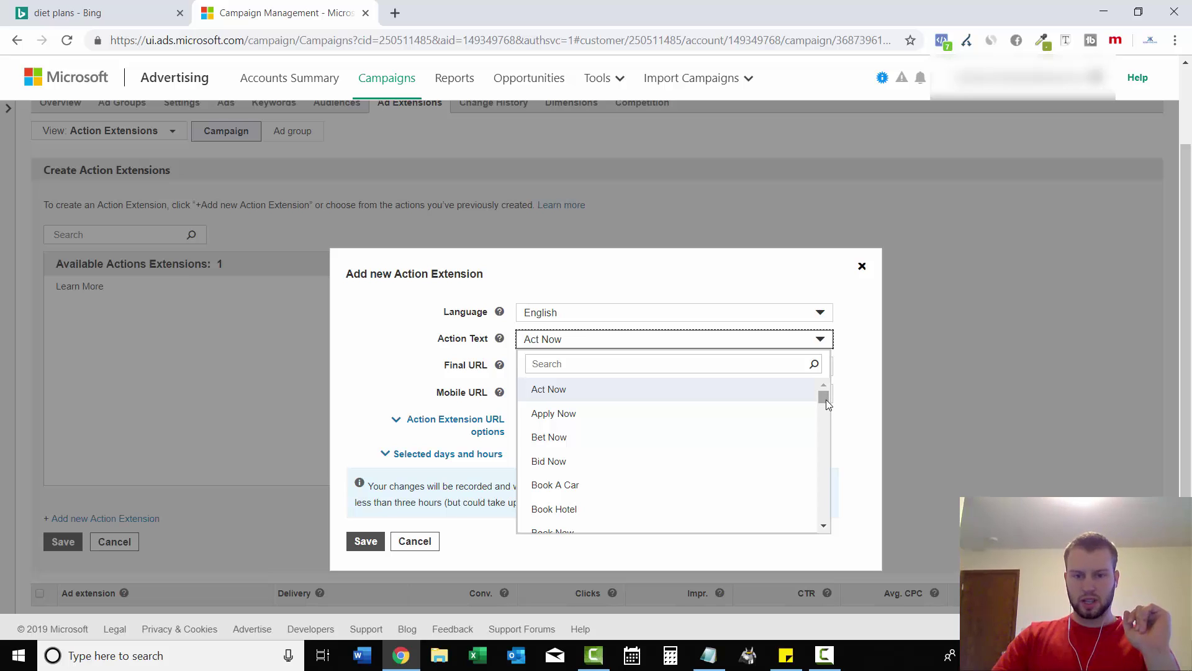
drag(826, 400, 799, 524)
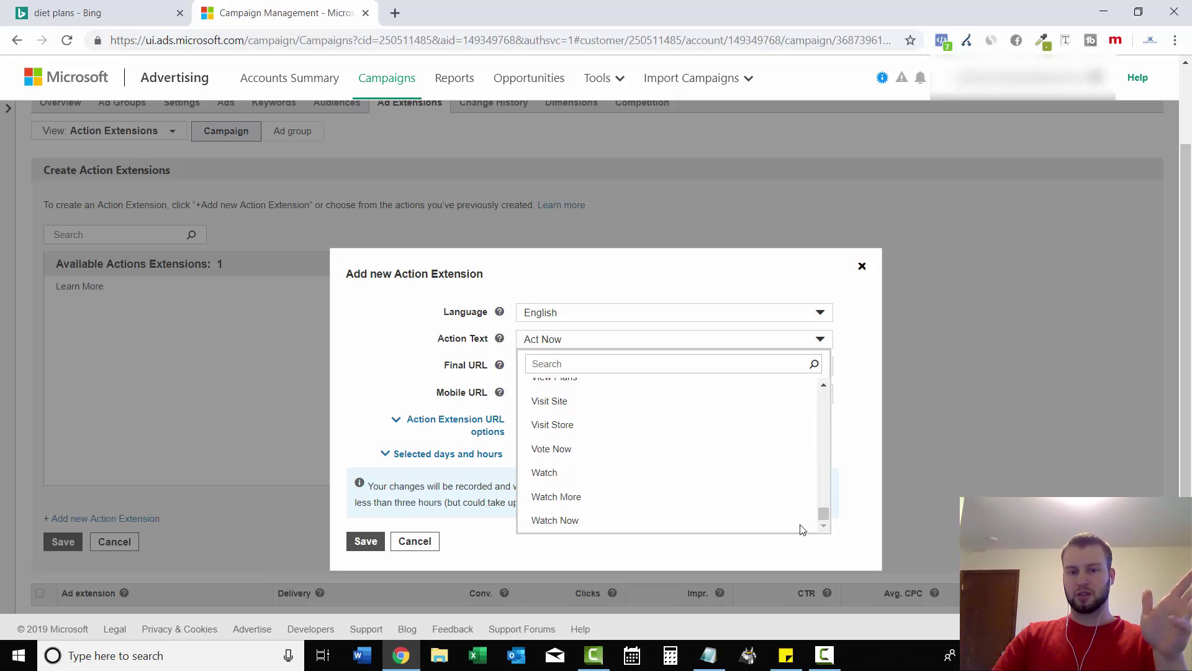
click(881, 443)
click(565, 343)
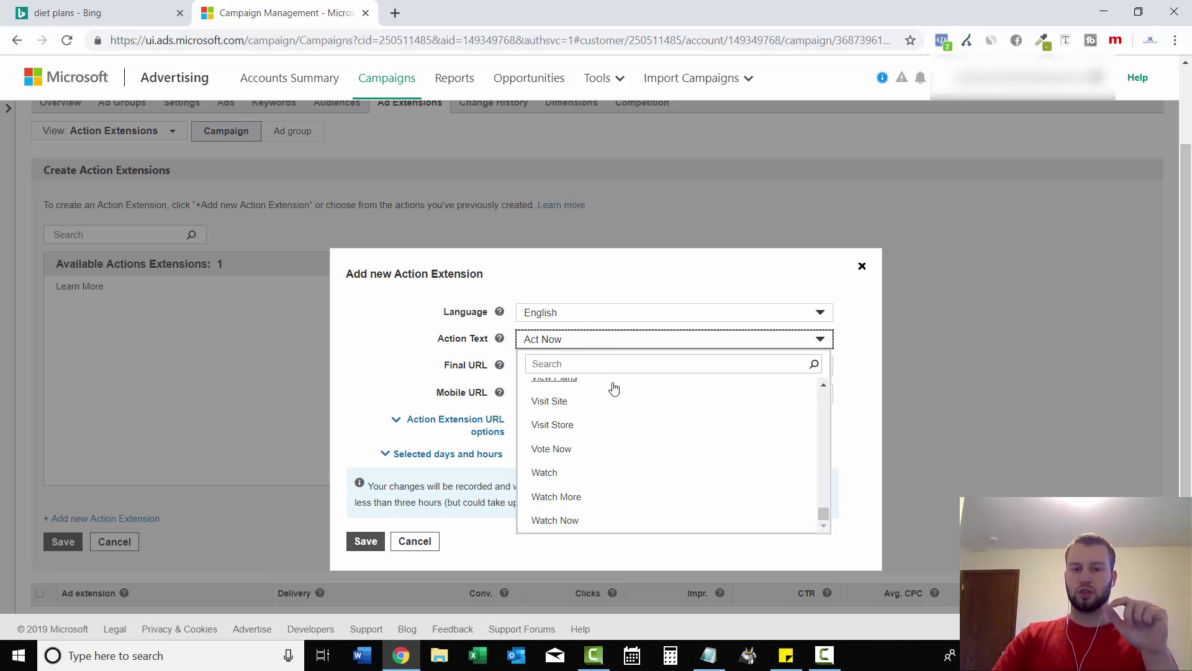
click(623, 403)
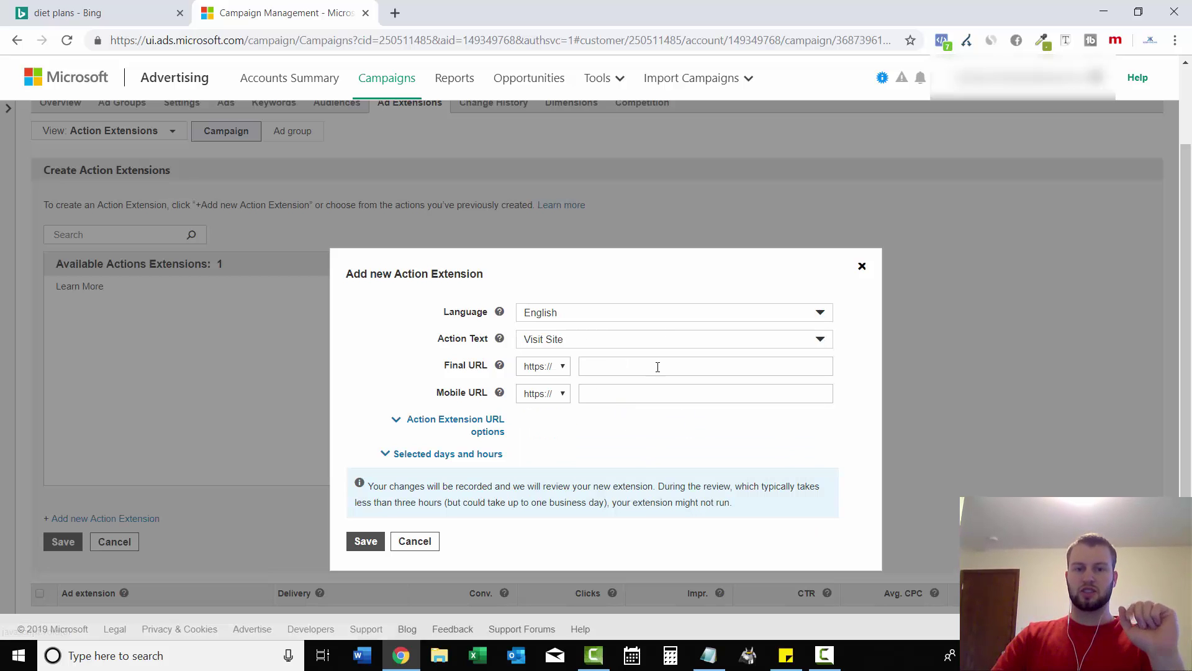
- Enter landingpage.com as the Final URL and expand the tracking template and custom parameter options
click(656, 367)
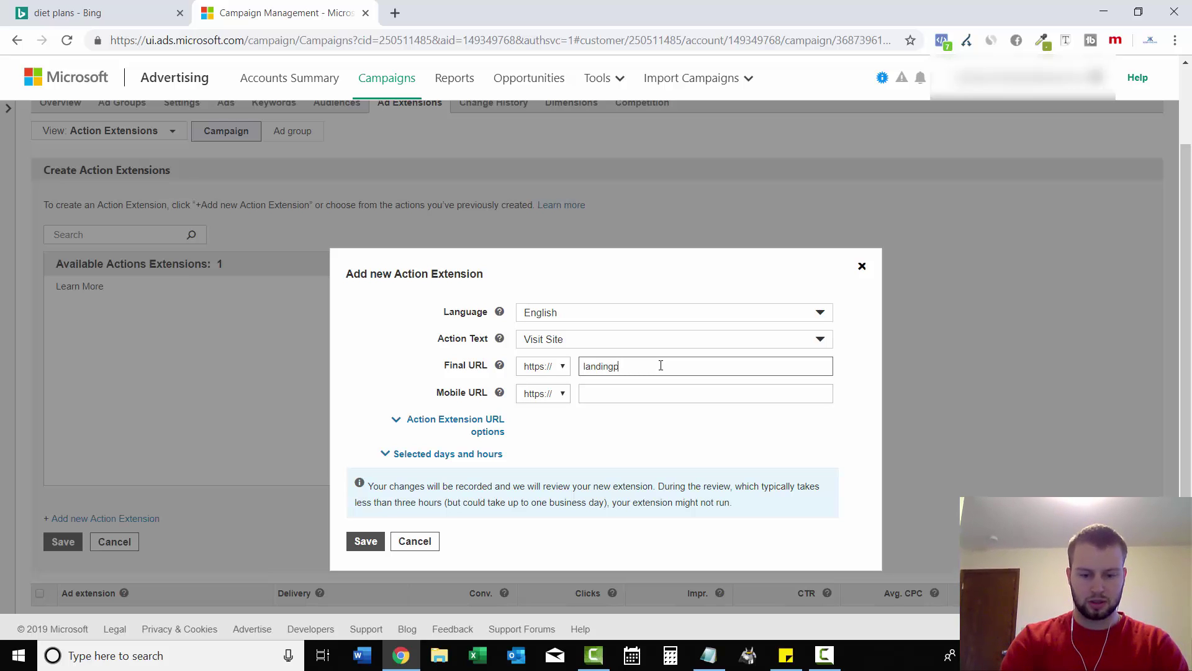
text(landingpage.com)
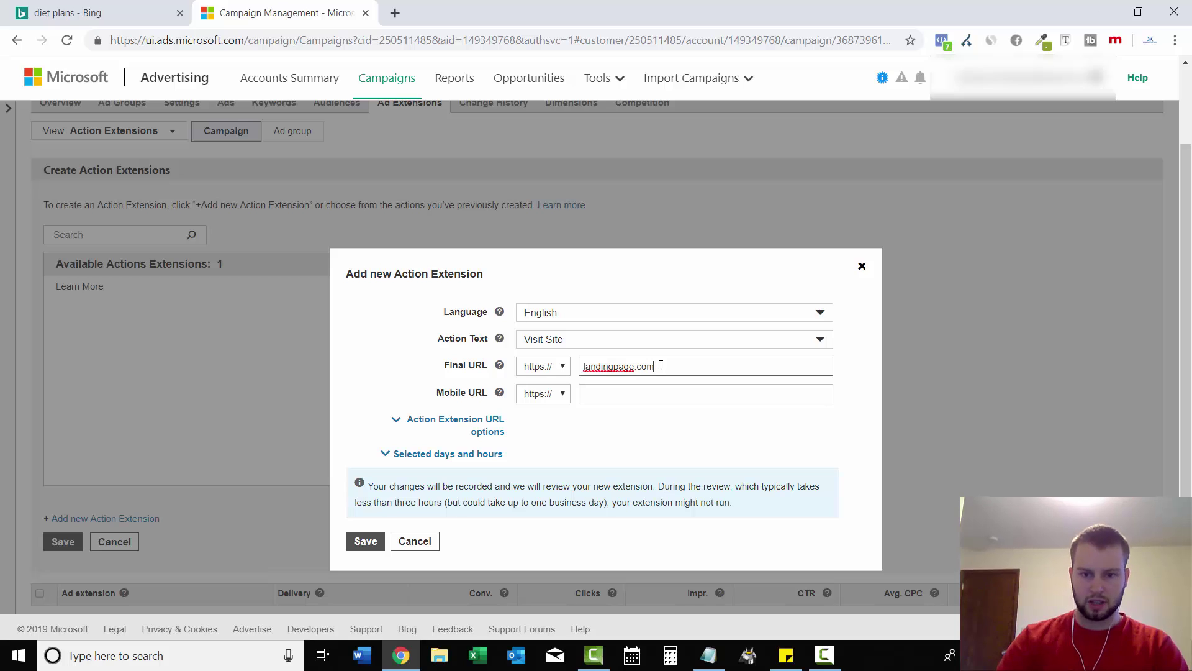
click(624, 396)
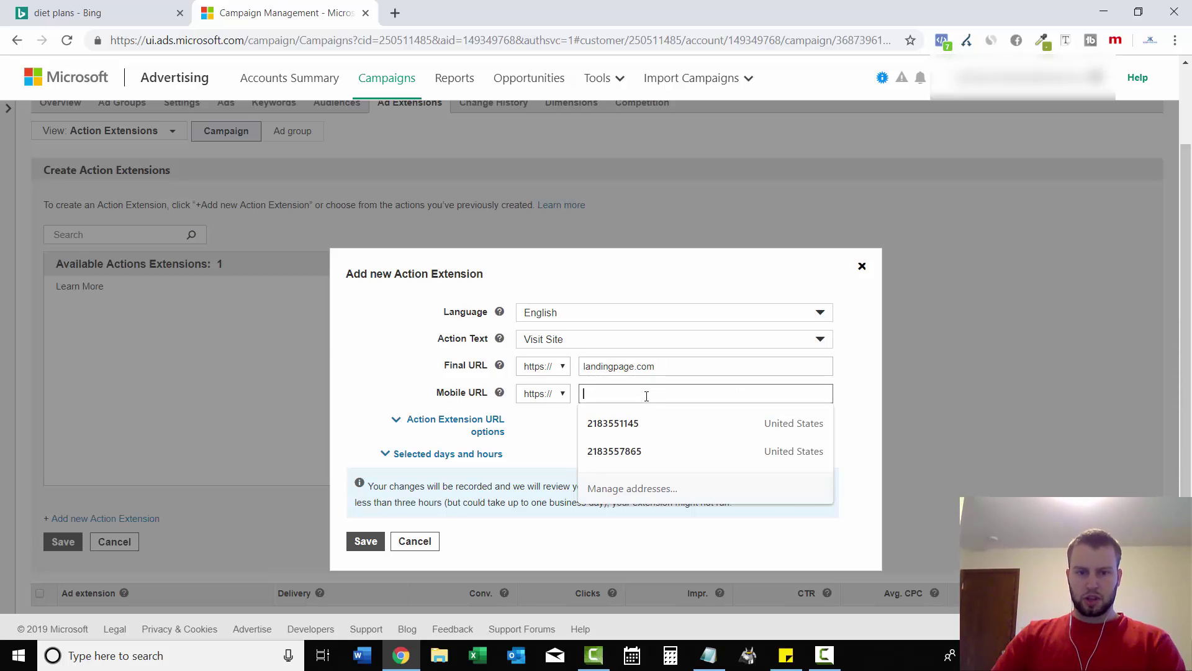
click(333, 343)
click(397, 423)
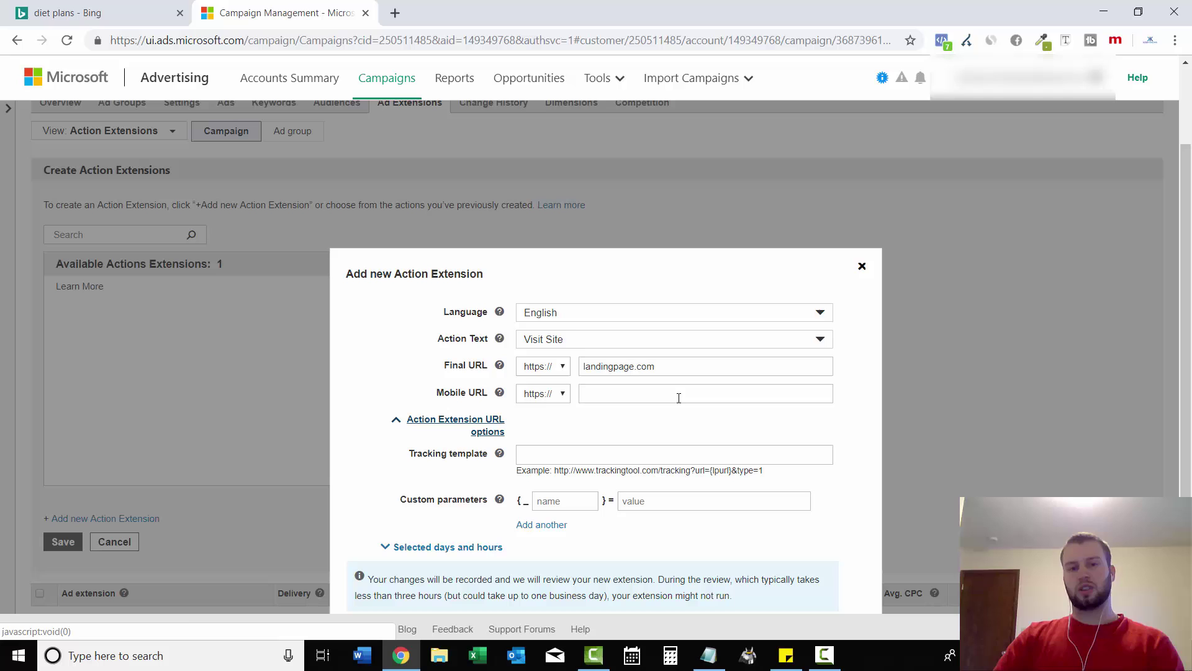
- Glance at the diet plans Bing results and return to the action extension form
click(146, 5)
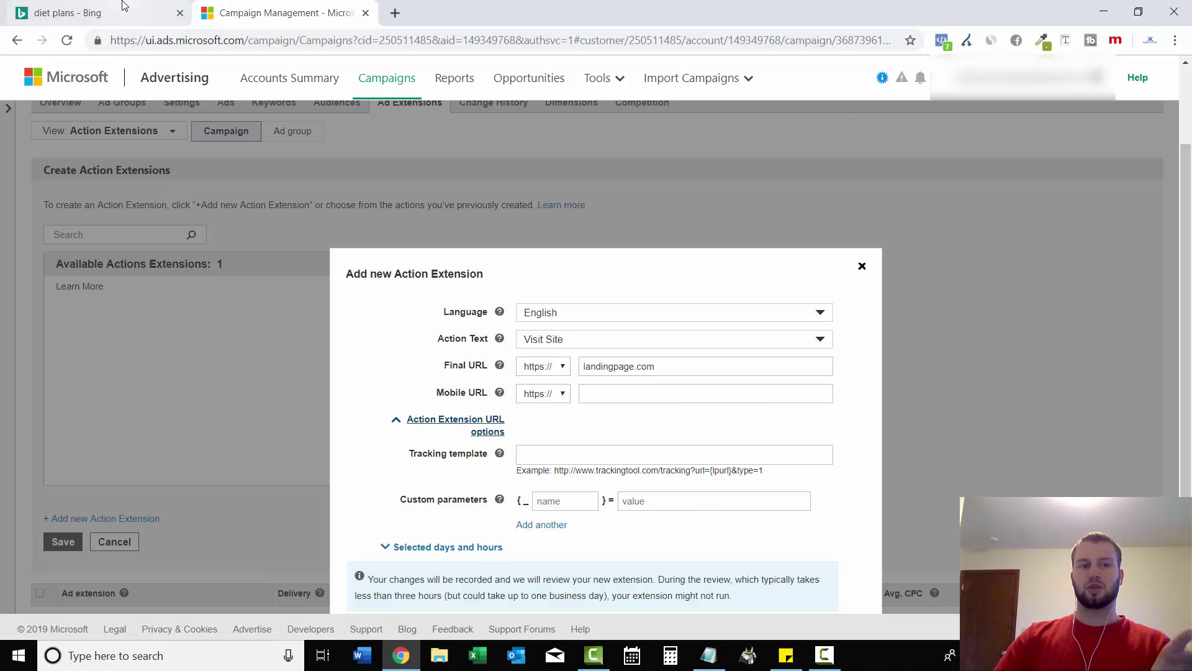
scroll(324, 224, up, 3)
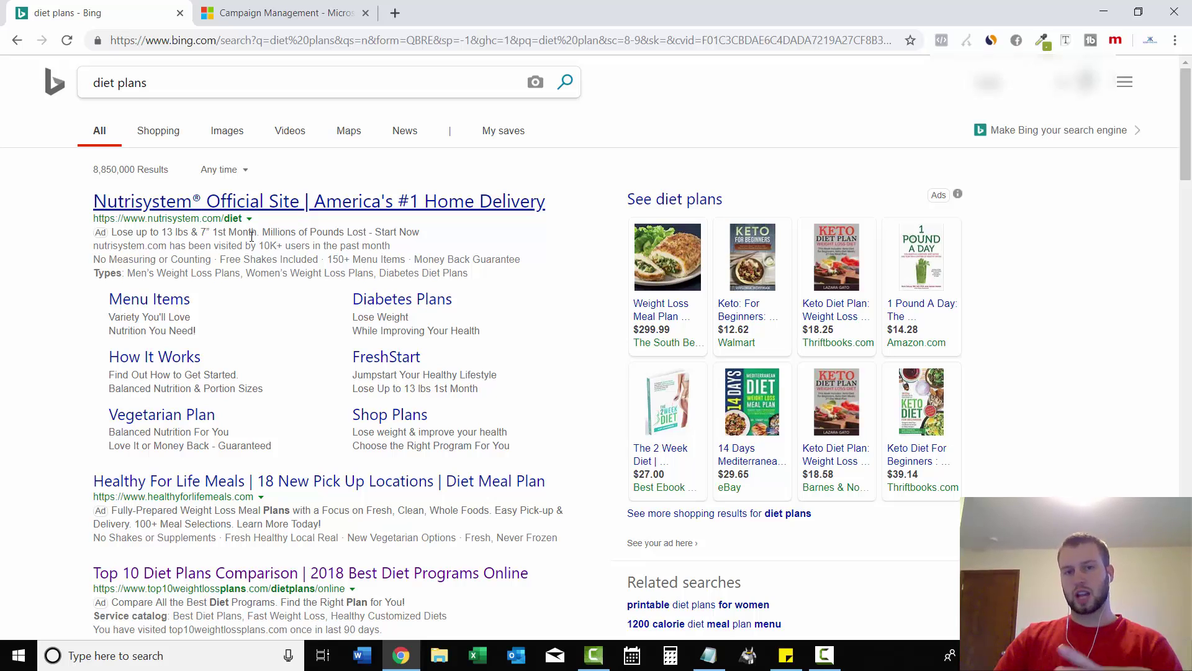
click(314, 9)
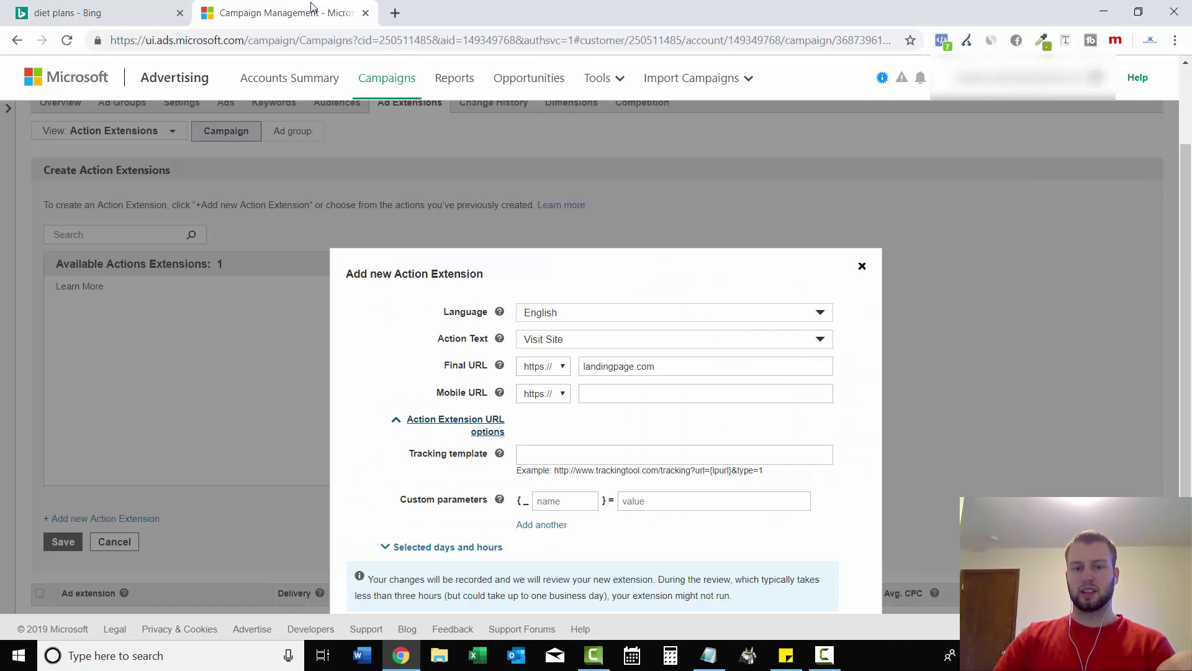
click(149, 5)
scroll(640, 503, down, 3)
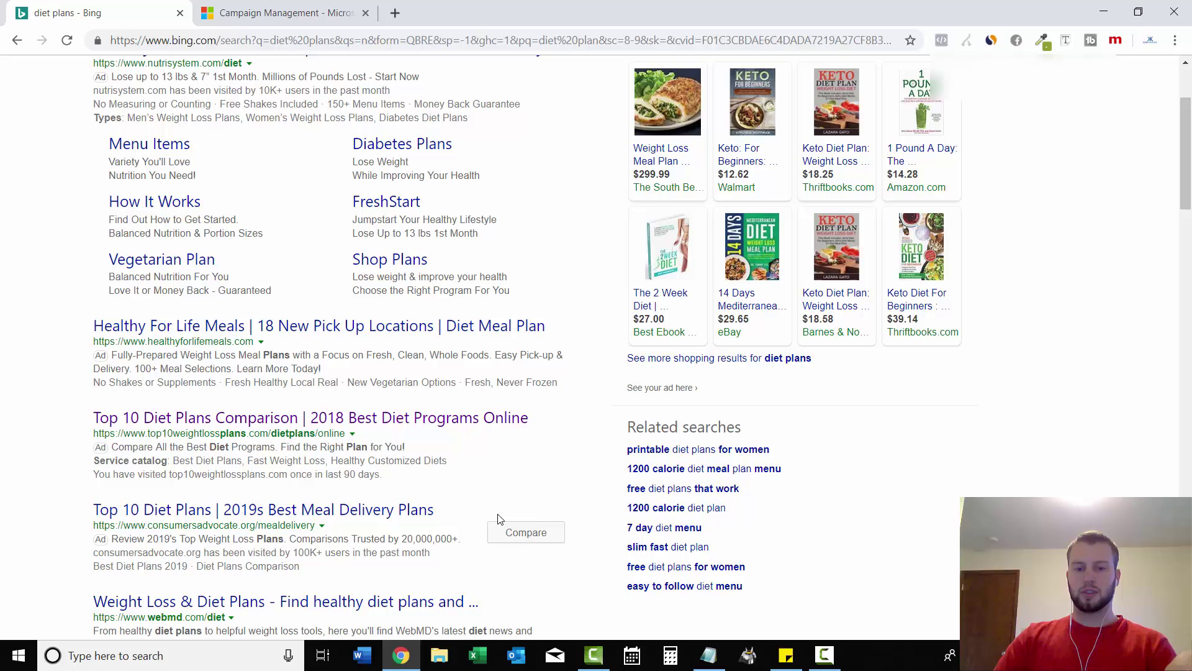
click(320, 10)
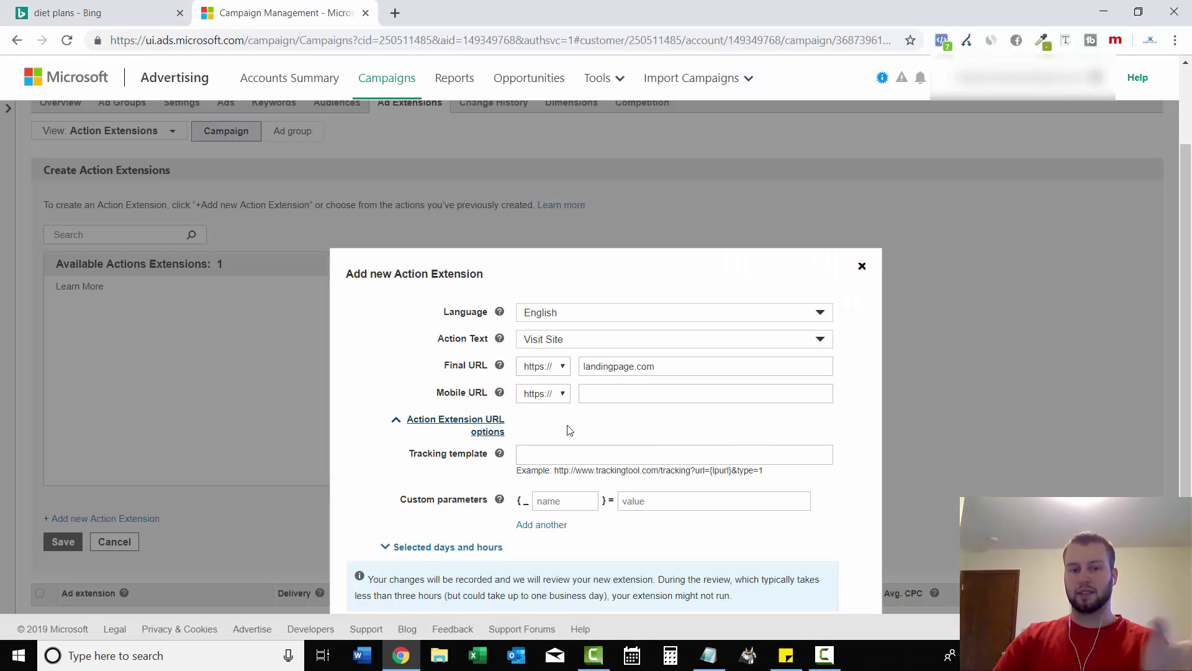
- Copy the kodyknows.info tracking URL from Notepad and paste it into the Tracking template
click(709, 649)
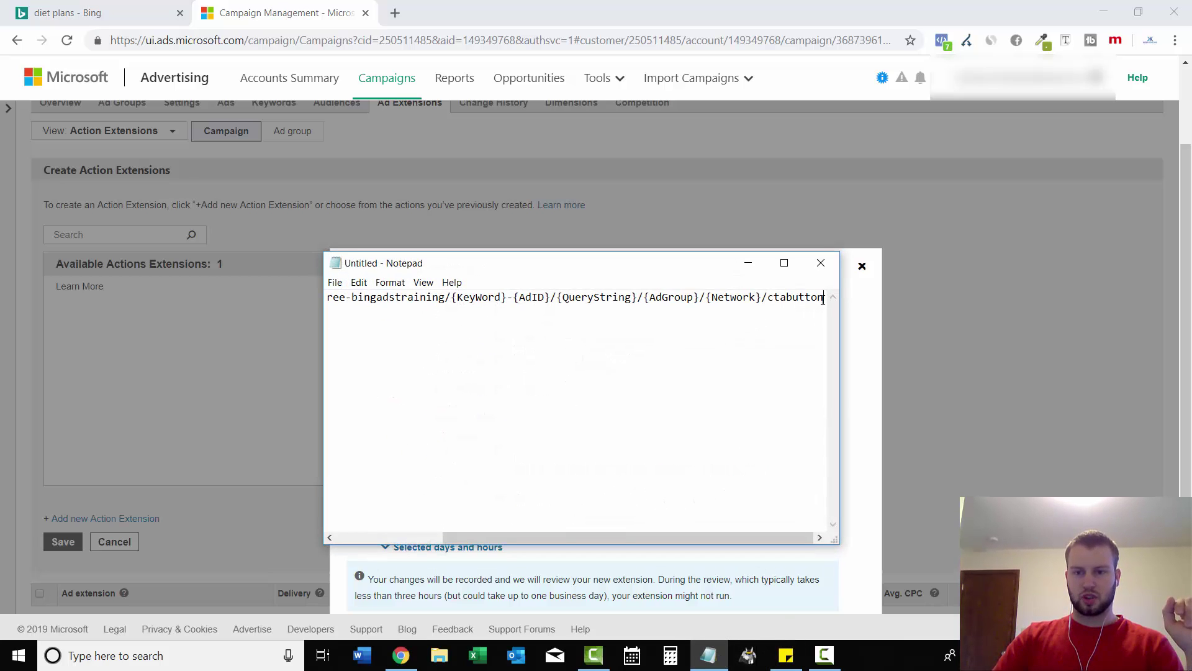
drag(823, 298, 312, 298)
right_click(386, 297)
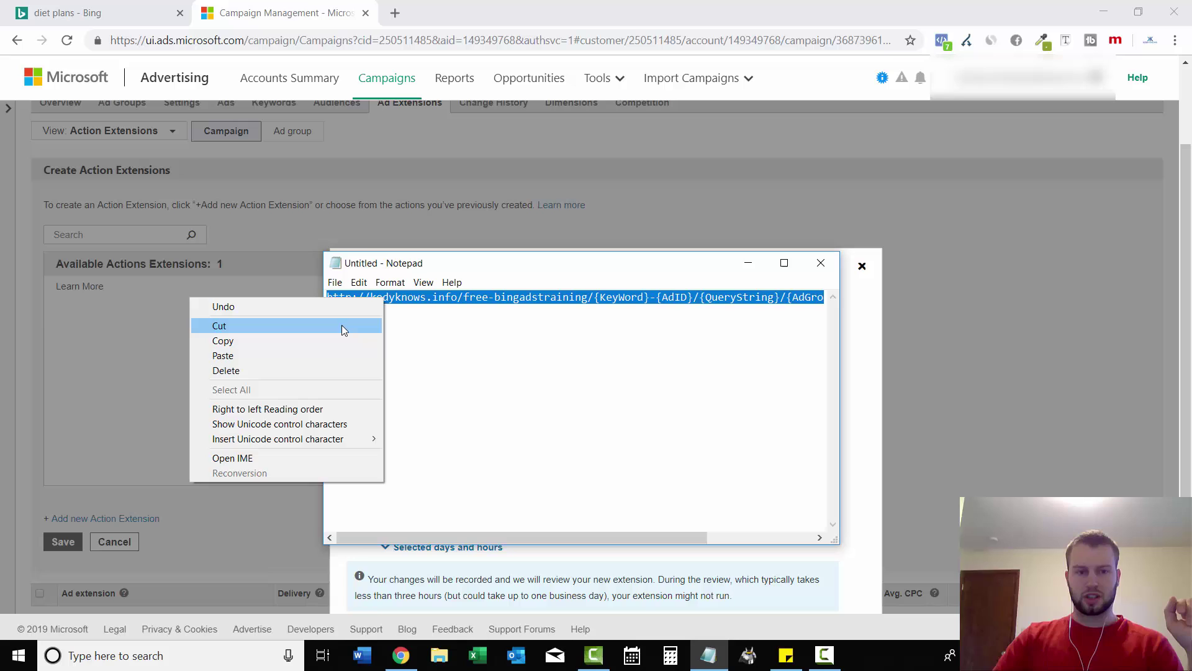
click(319, 341)
click(748, 262)
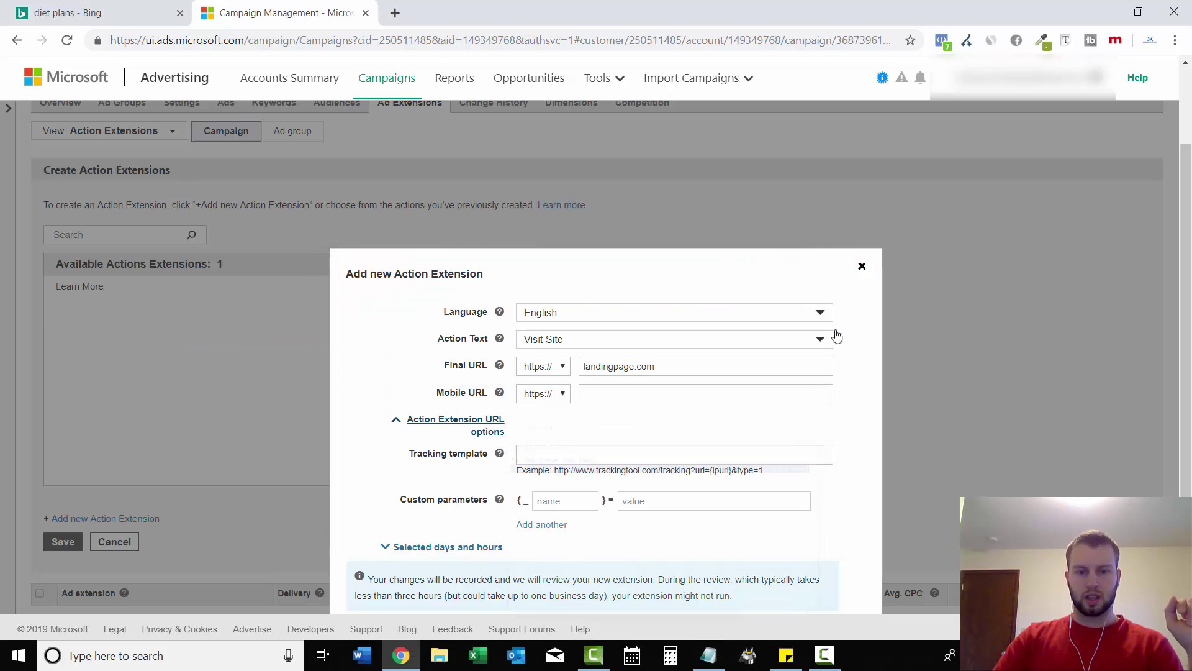
click(580, 450)
key(ctrl+v)
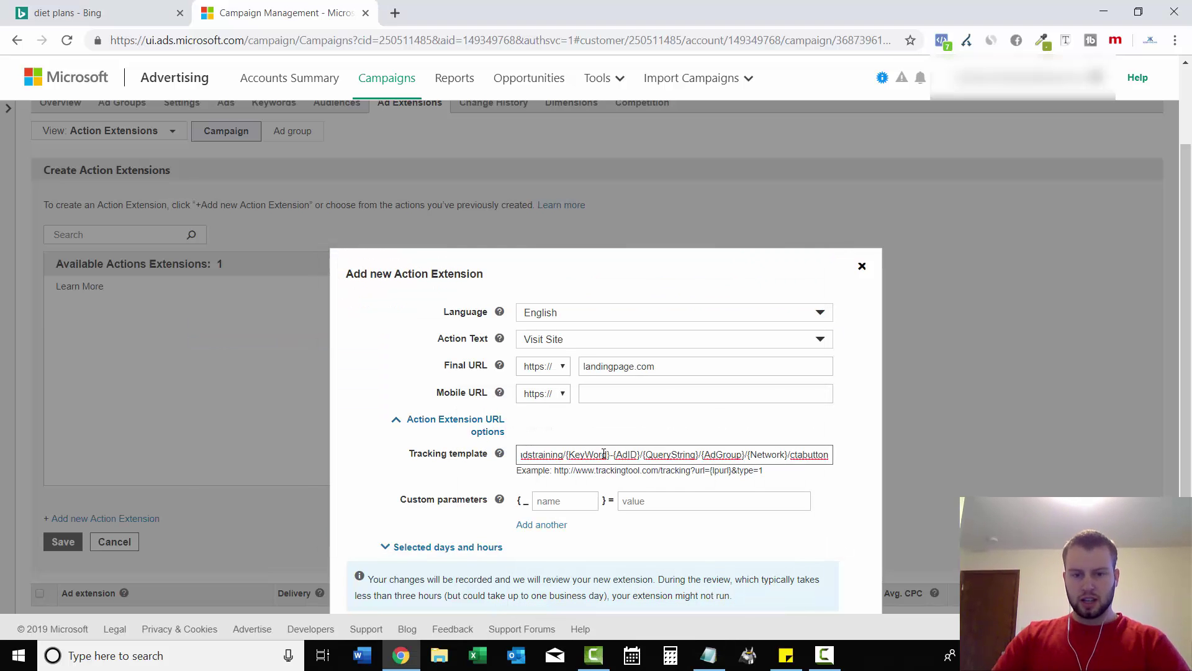
- Replace the tracking template's trailing ctabutton with learnmore
drag(613, 454, 823, 455)
click(821, 455)
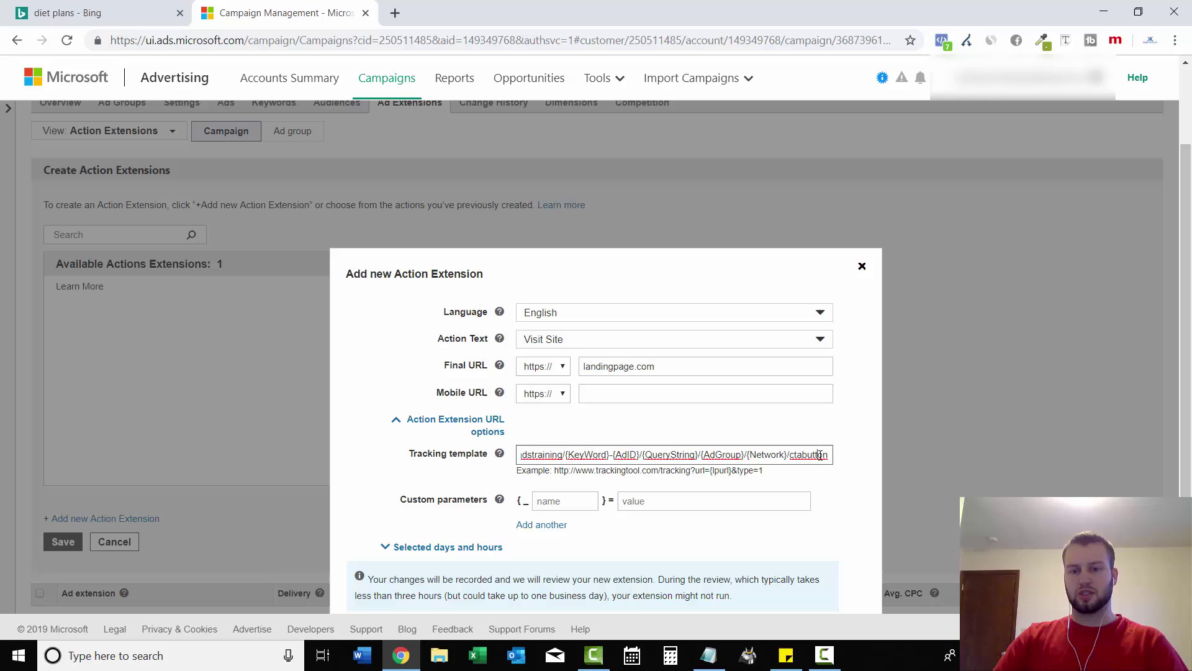
drag(829, 455, 808, 455)
key(BackSpace)
key(BackSpace)
key(BackSpace)
key(BackSpace)
key(BackSpace)
text(lea)
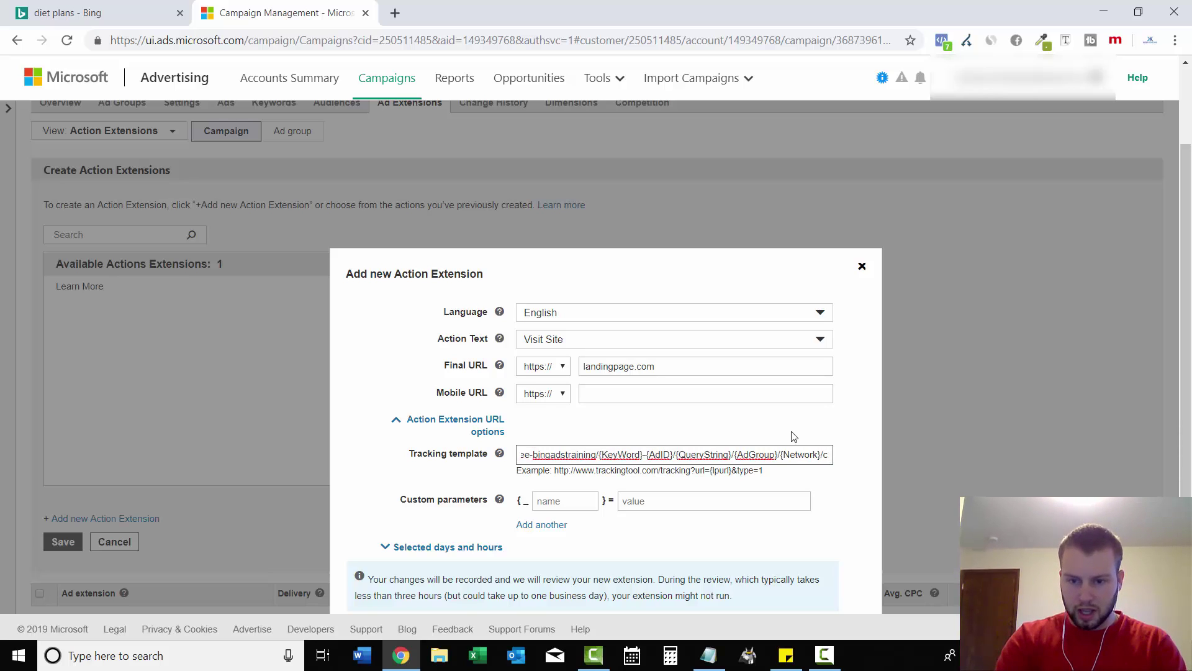
text(rnmore)
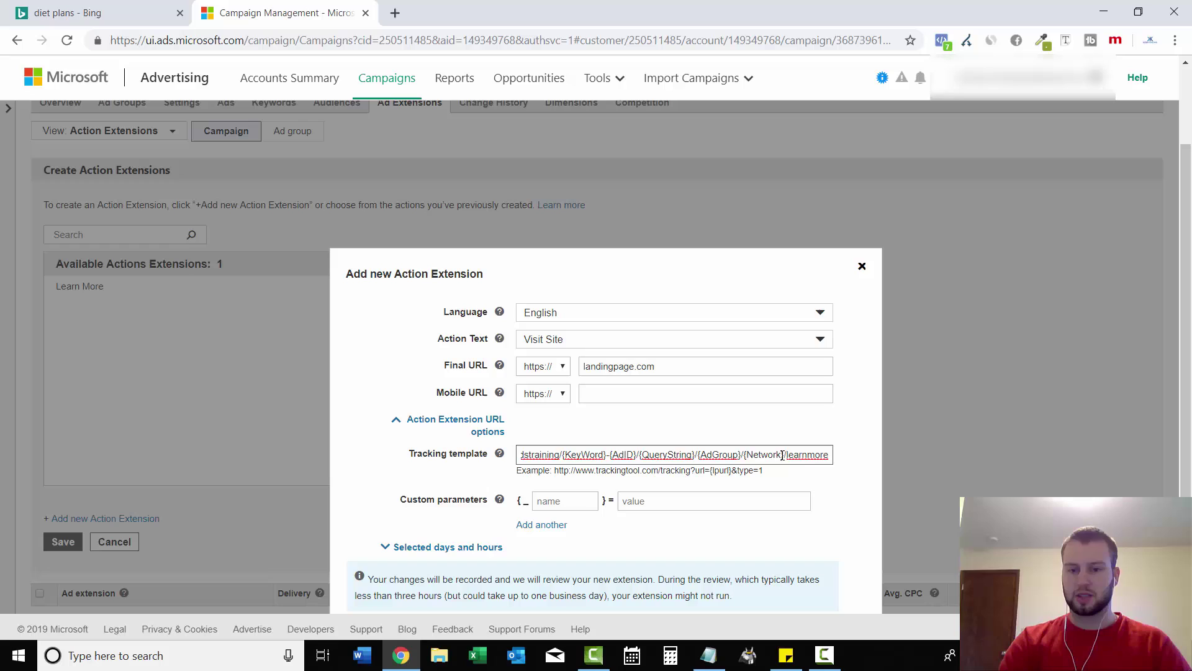
drag(781, 455, 838, 458)
click(803, 457)
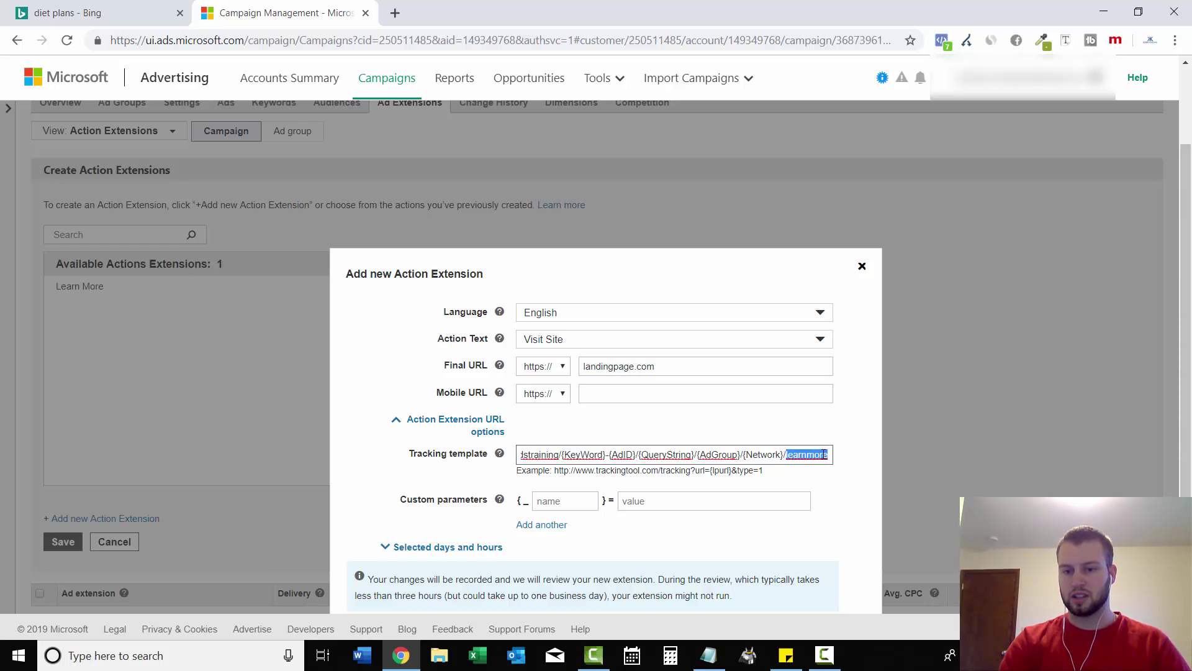
click(823, 453)
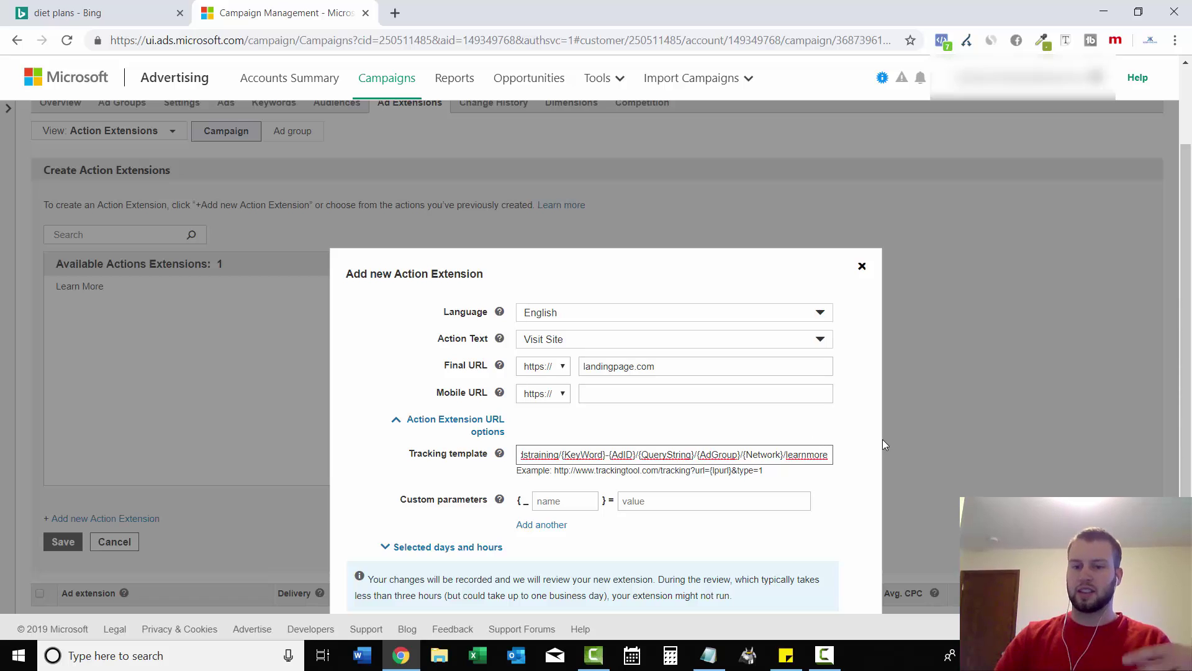
click(851, 465)
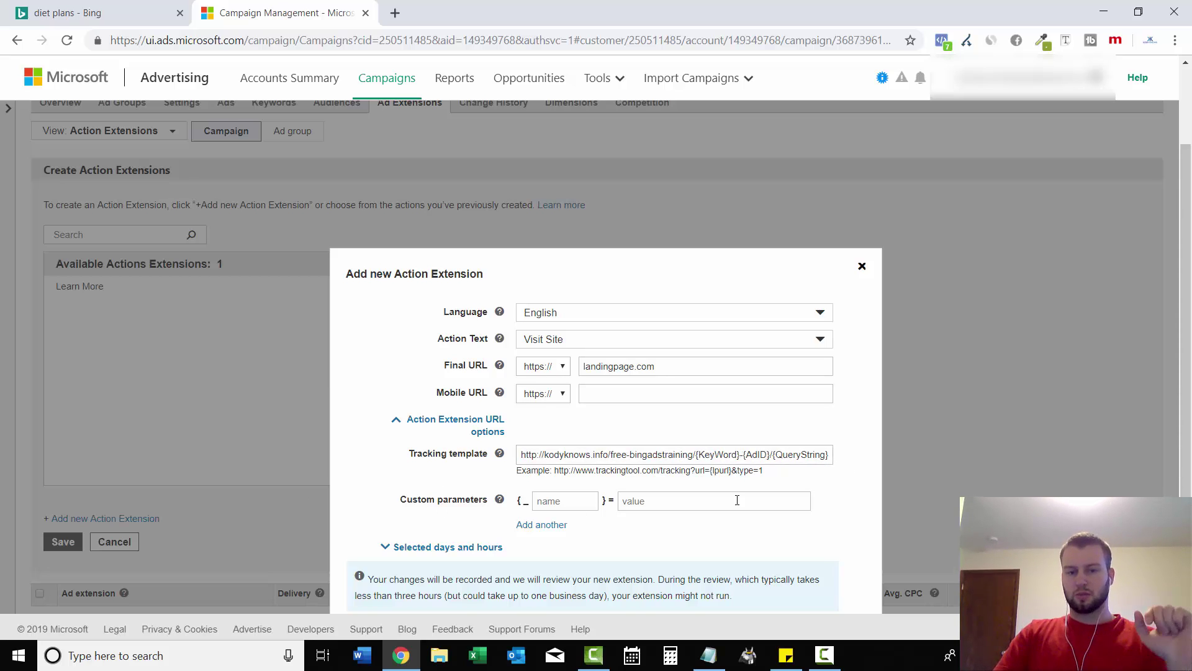
scroll(739, 404, down, 2)
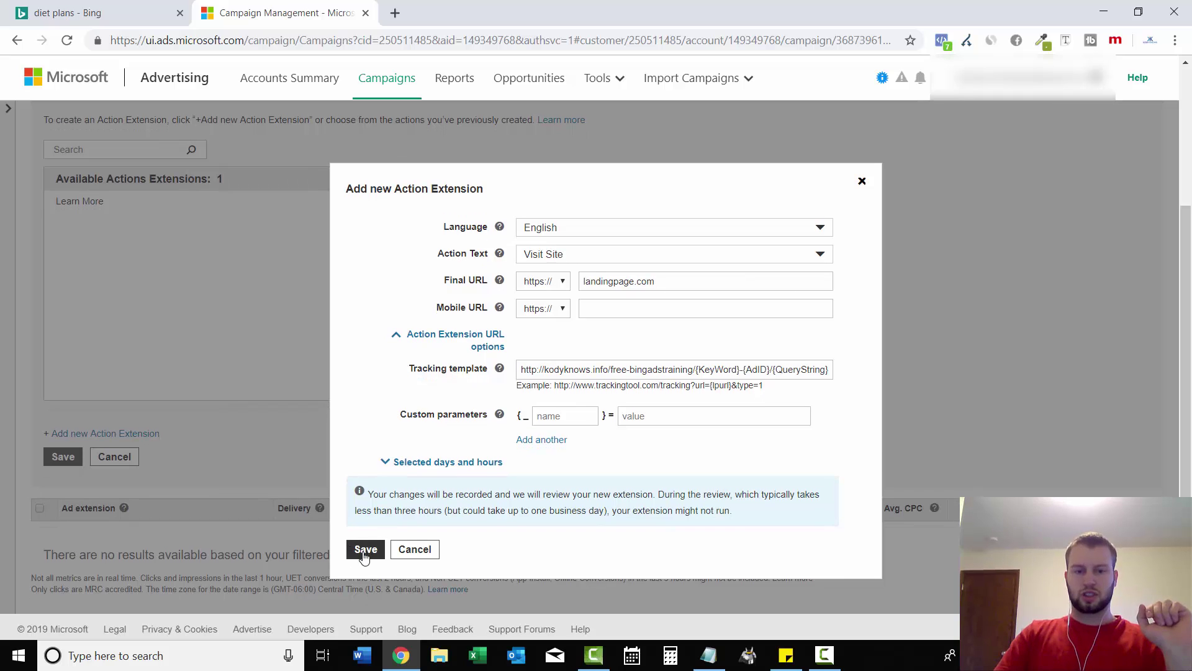
- Save the Visit Site action extension and save the Selected Actions Extensions list to the campaign
click(365, 551)
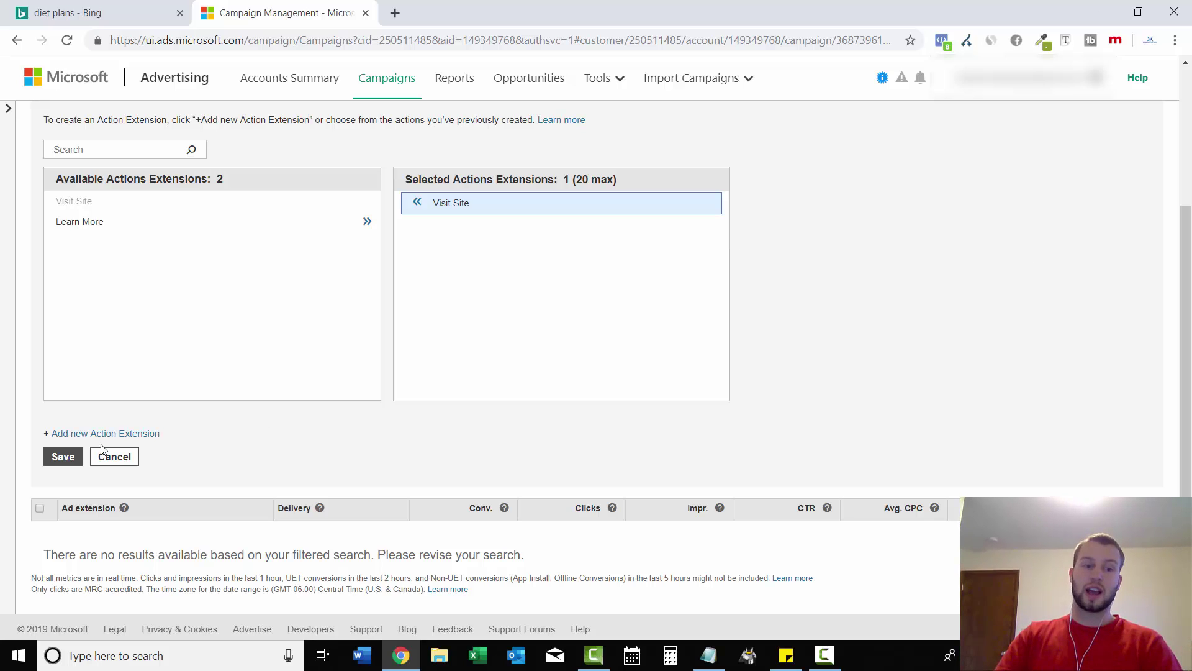
click(58, 457)
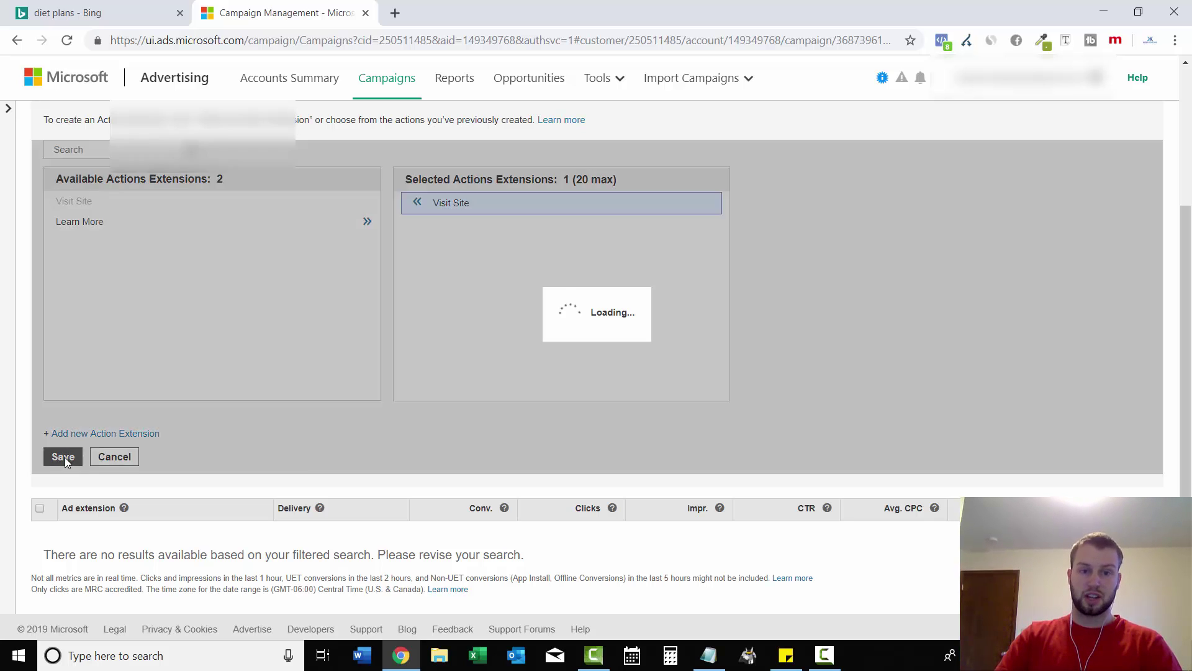